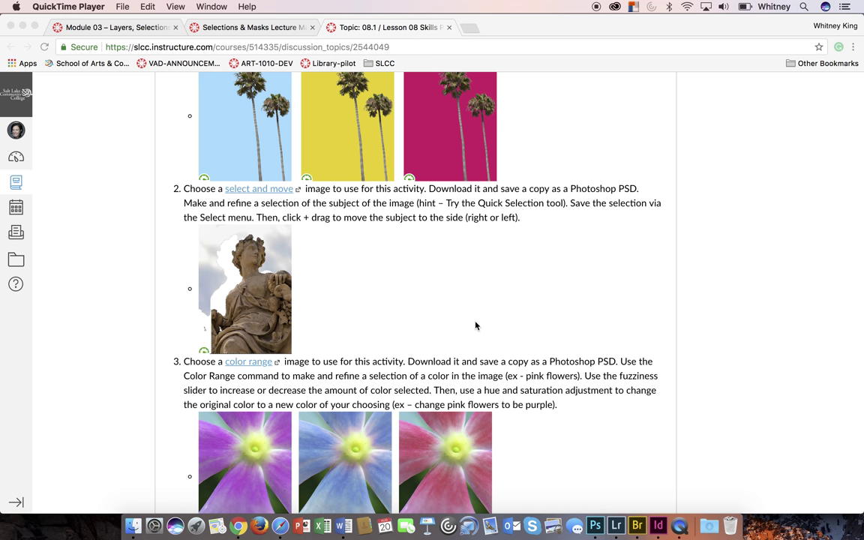
# - Leave the Canvas assignment and bring Photoshop forward with the urn statue photo open
pyautogui.click(596, 527)
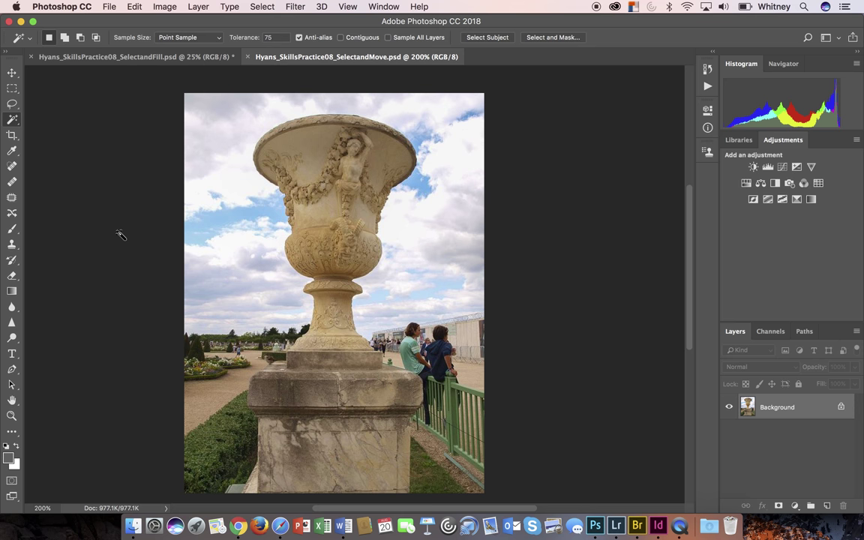
# - With Quick Selection at brush size 50, paint over the urn's rim, stem and pedestal
pyautogui.click(11, 121)
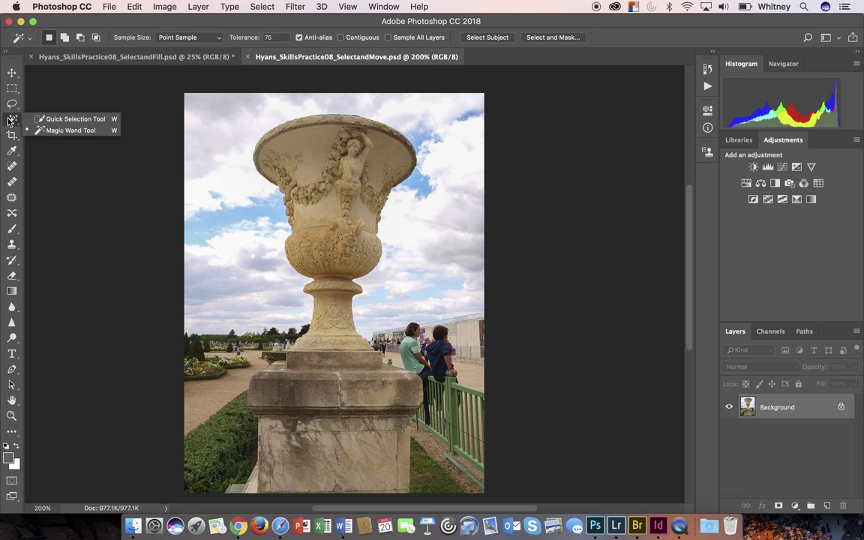
pyautogui.click(54, 118)
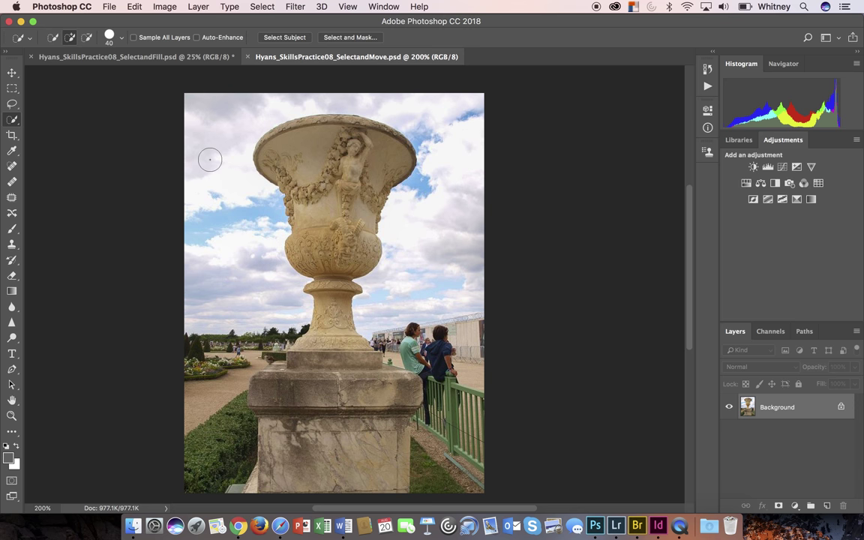
pyautogui.press(']')
pyautogui.moveTo(276, 150)
pyautogui.mouseDown()
pyautogui.moveTo(312, 147)
pyautogui.moveTo(306, 159)
pyautogui.moveTo(281, 165)
pyautogui.moveTo(322, 216)
pyautogui.mouseUp()
pyautogui.moveTo(302, 302)
pyautogui.mouseDown()
pyautogui.moveTo(332, 330)
pyautogui.moveTo(296, 387)
pyautogui.mouseUp()
pyautogui.click(278, 383)
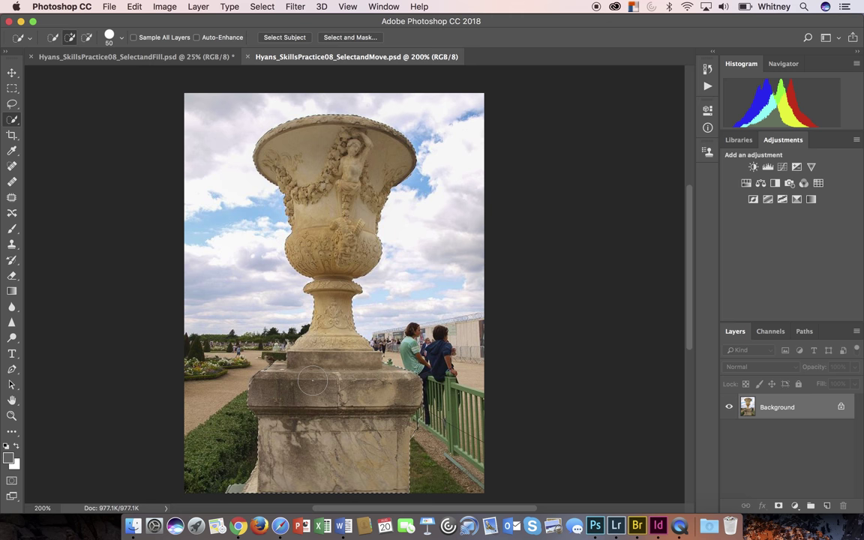
# - Zoom to 400% on the pedestal, shrink the brush to 15, and trim the stem's edges
pyautogui.keyDown('super'); pyautogui.click(306, 433); pyautogui.keyUp('super')
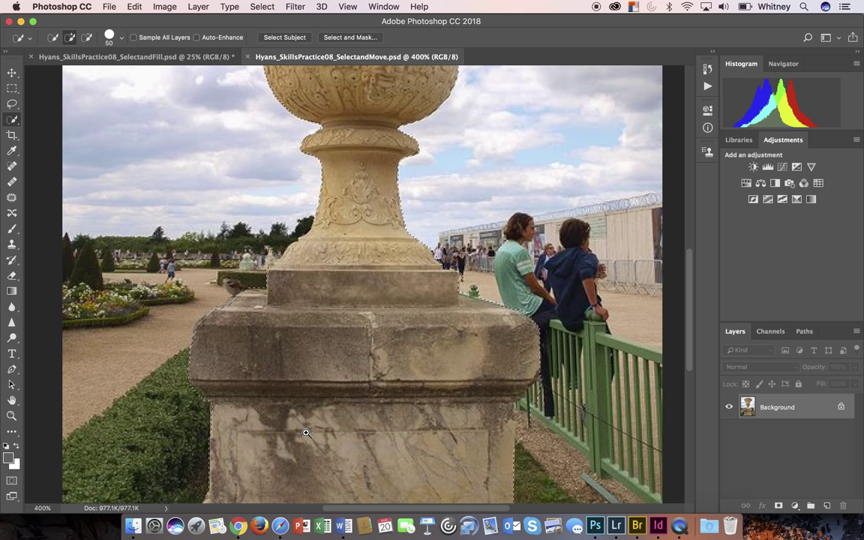
pyautogui.moveTo(306, 433)
pyautogui.mouseDown()
pyautogui.moveTo(318, 400)
pyautogui.moveTo(361, 372)
pyautogui.mouseUp()
pyautogui.press('[')
pyautogui.press('[')
pyautogui.press('[')
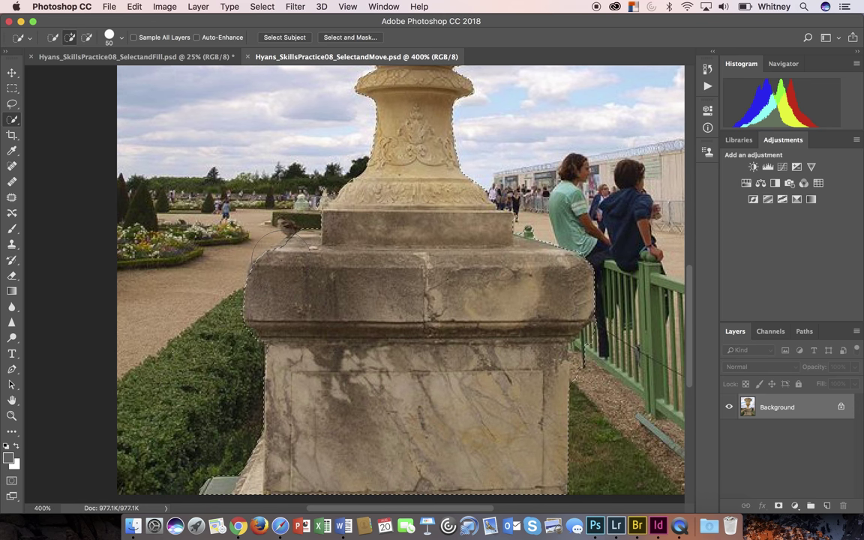
pyautogui.press('[')
pyautogui.press('[')
pyautogui.press('[')
pyautogui.press('[')
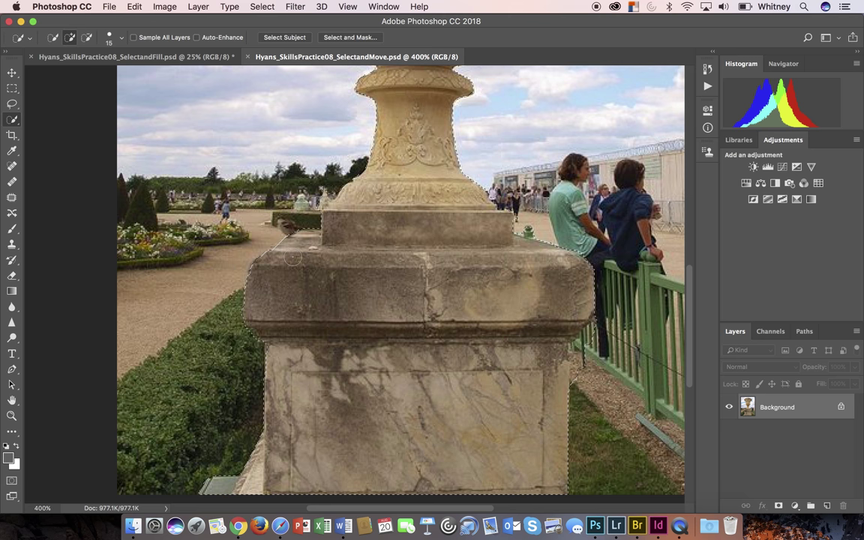
pyautogui.moveTo(336, 209); pyautogui.dragTo(342, 267)
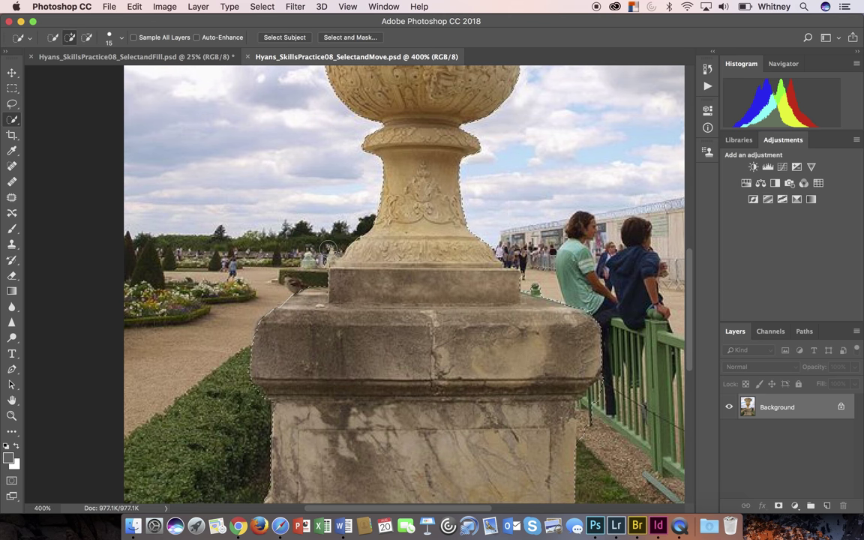
pyautogui.press('alt')
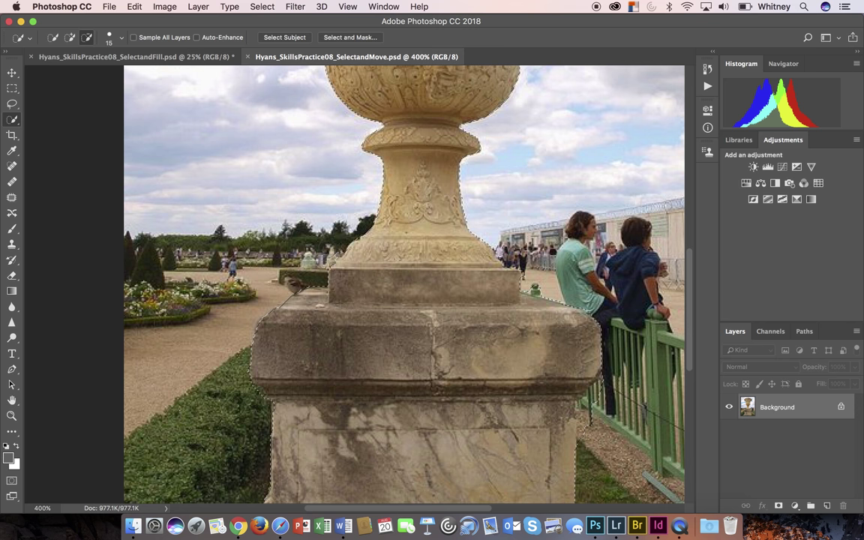
pyautogui.press('alt')
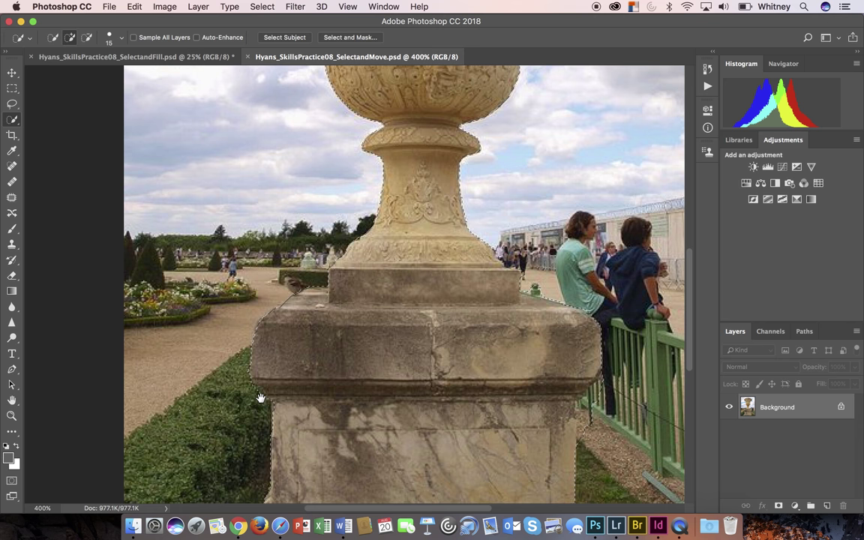
# - With a size 10 brush, subtract stray sky and garden areas around the pedestal and stem
pyautogui.moveTo(261, 397); pyautogui.dragTo(262, 242)
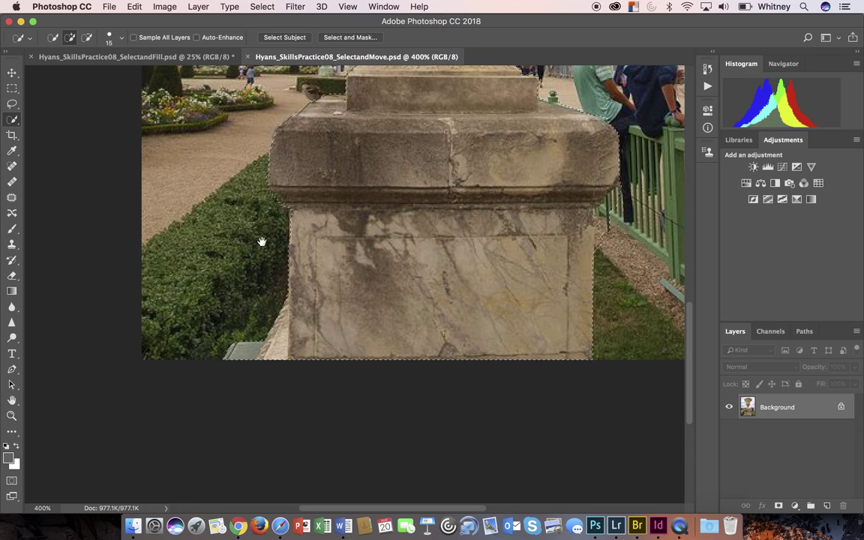
pyautogui.press('alt')
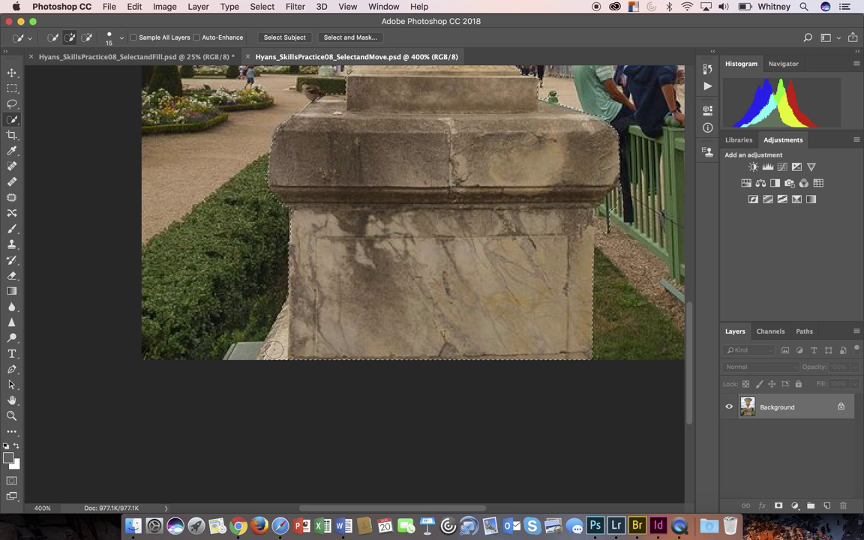
pyautogui.press('[')
pyautogui.moveTo(505, 303); pyautogui.dragTo(447, 398)
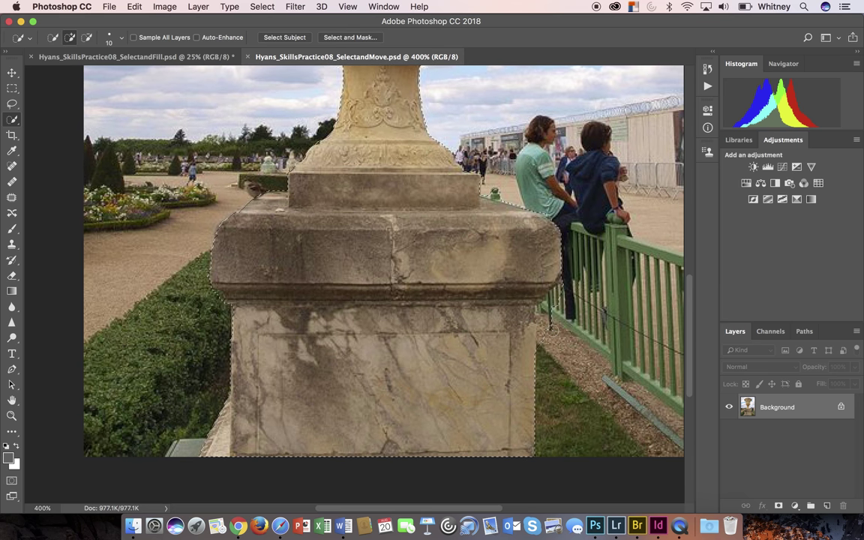
pyautogui.press('alt')
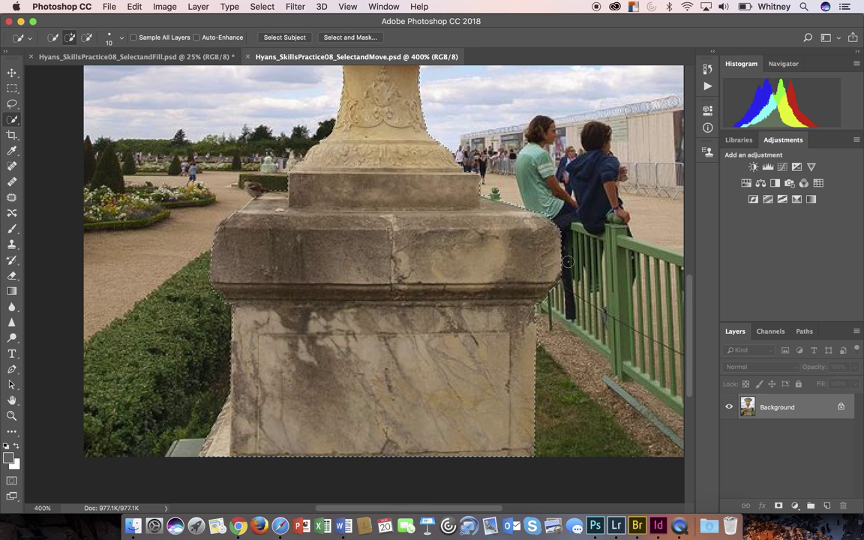
pyautogui.moveTo(556, 236); pyautogui.dragTo(551, 320)
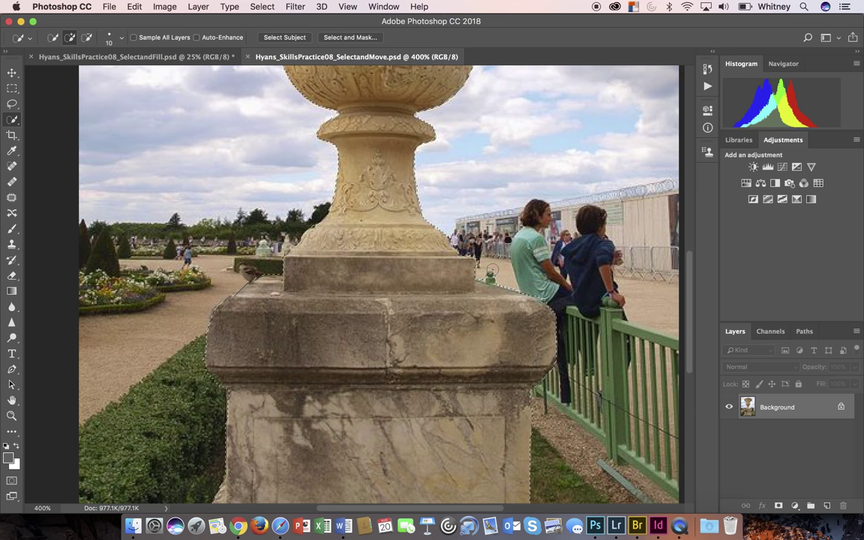
pyautogui.press('alt')
pyautogui.press('alt')
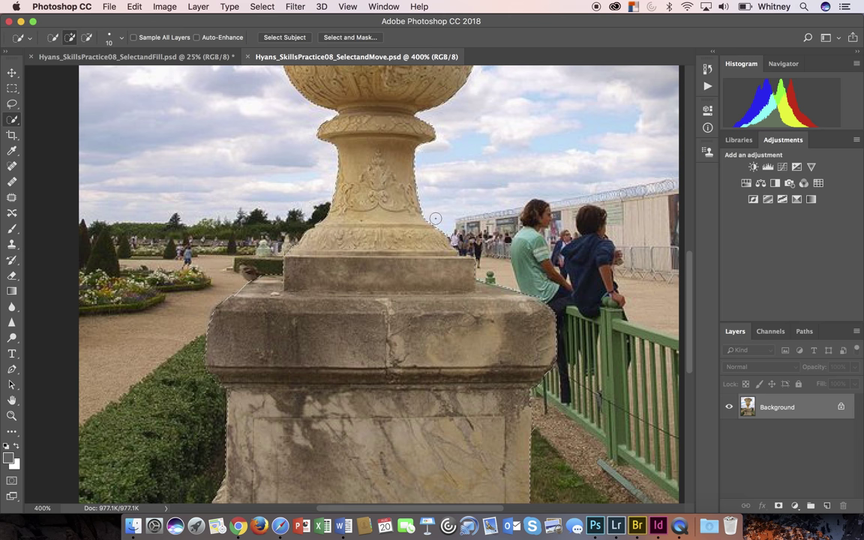
pyautogui.press('alt')
# - Zoom out to 200% and save the selection as a channel named 'Statue'
pyautogui.press('super+minus')
pyautogui.press('super+minus')
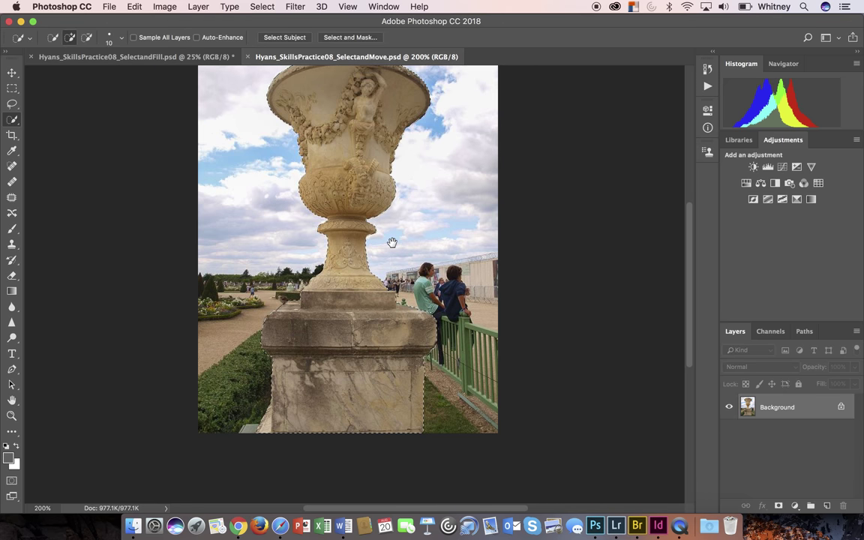
pyautogui.moveTo(392, 243); pyautogui.dragTo(419, 302)
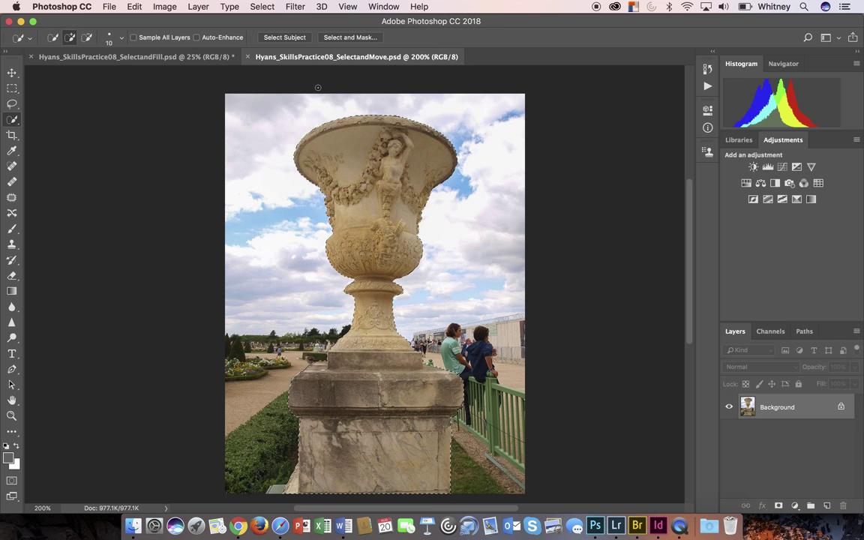
pyautogui.click(262, 9)
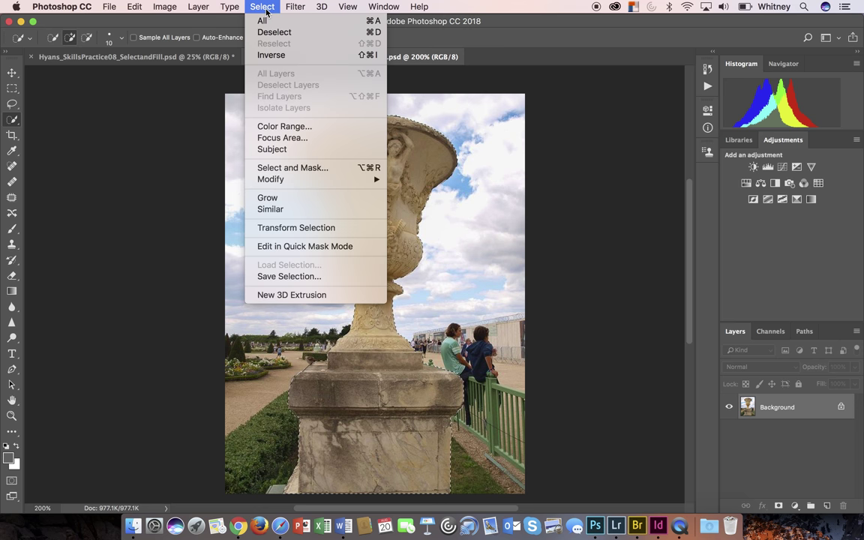
pyautogui.click(287, 276)
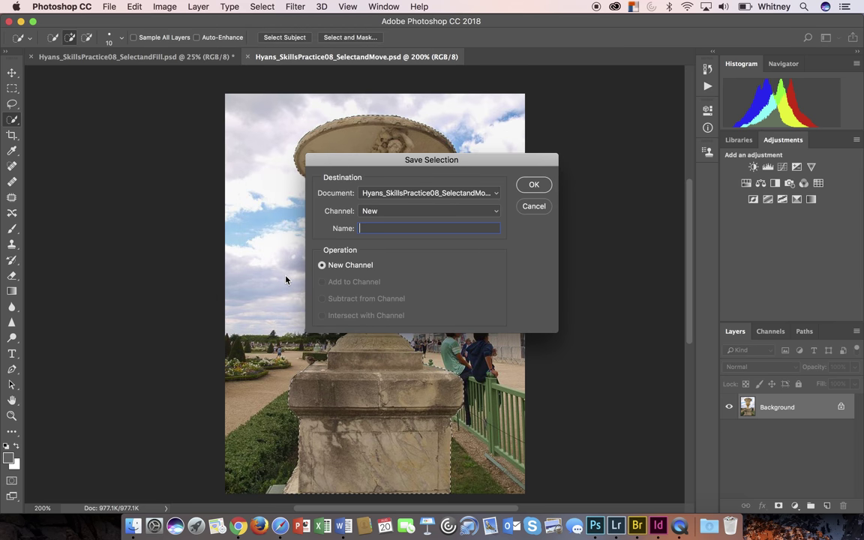
pyautogui.write('Statue')
pyautogui.click(535, 186)
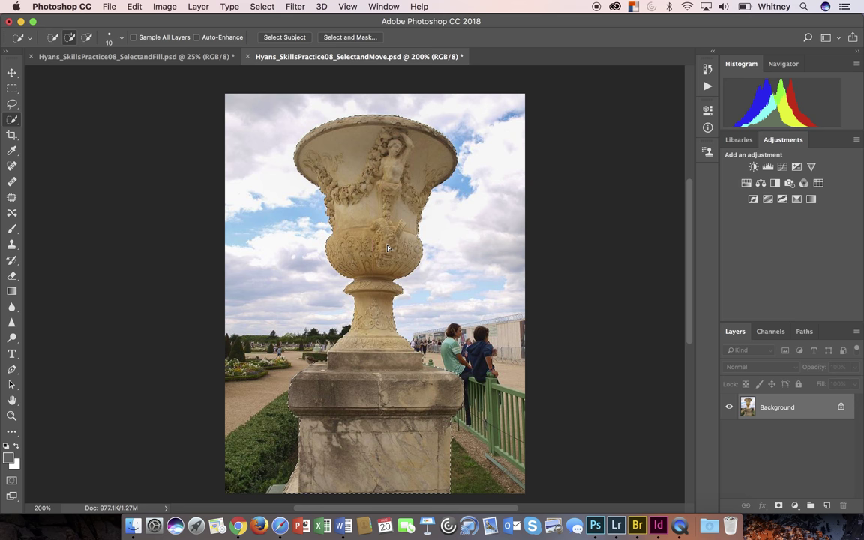
# - Use the Move tool to drag the urn and pedestal to the photo's right edge
pyautogui.moveTo(378, 249); pyautogui.dragTo(429, 250)
pyautogui.click(11, 72)
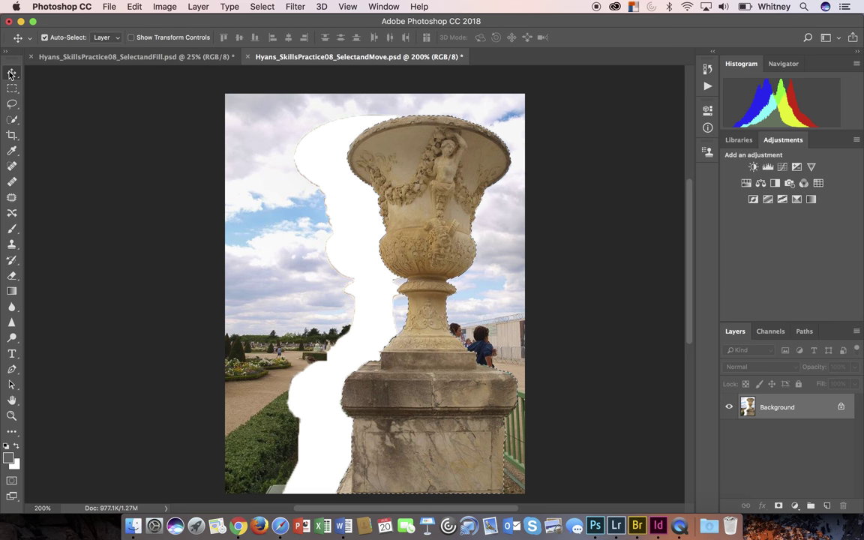
pyautogui.moveTo(417, 237); pyautogui.dragTo(455, 232)
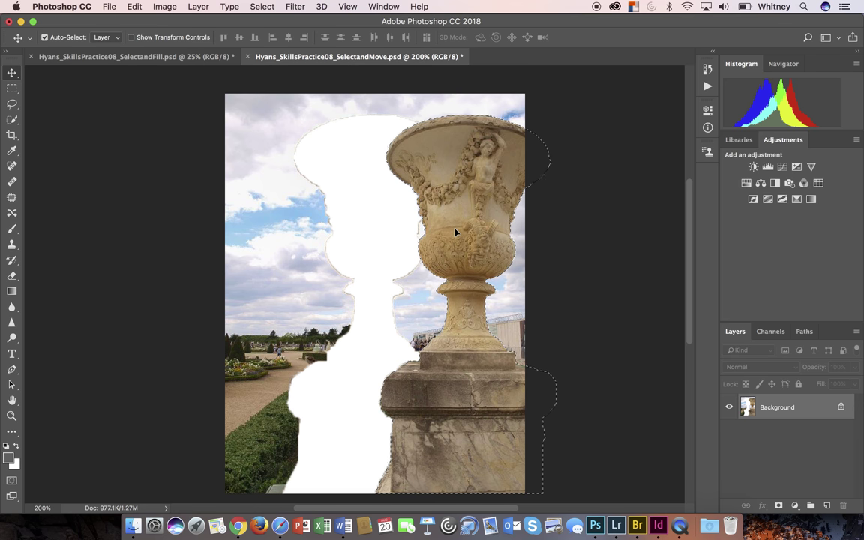